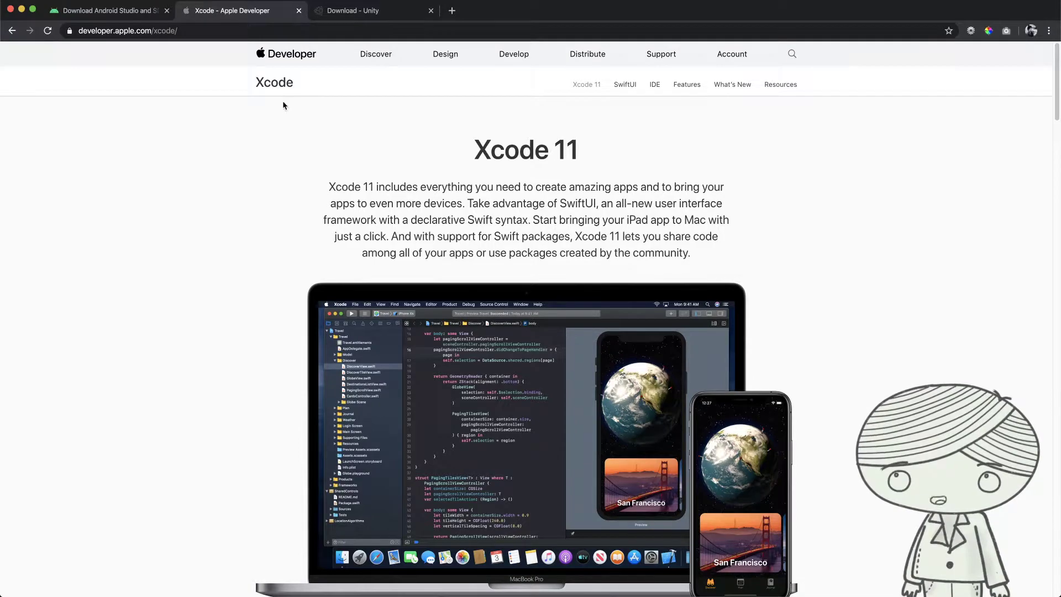
- Install Android Studio 3.6.1 by copying the app from its opened disk image into the Applications folder
left_click(368, 20)
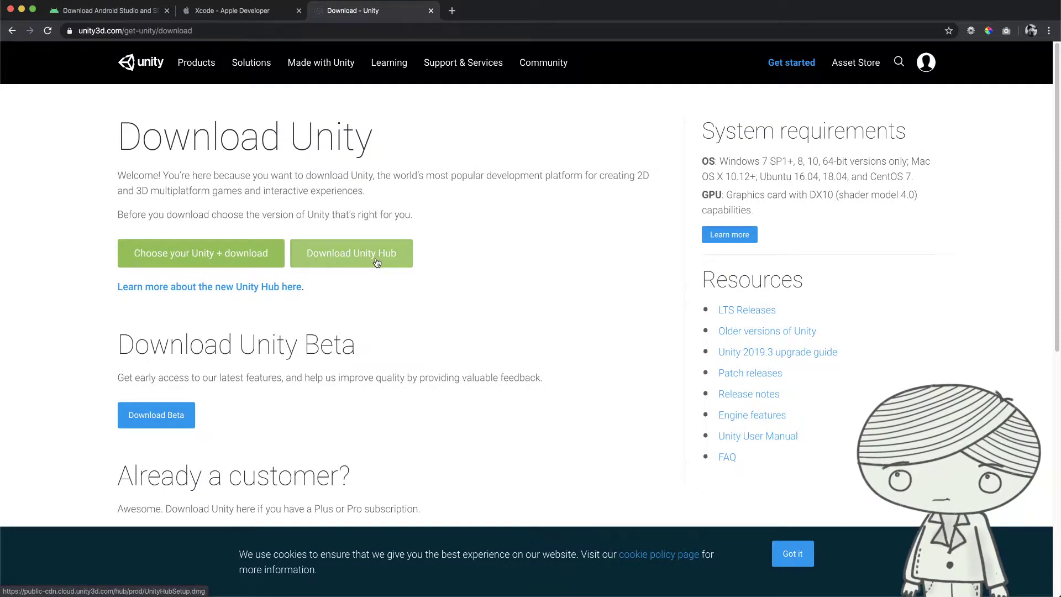
left_click(126, 19)
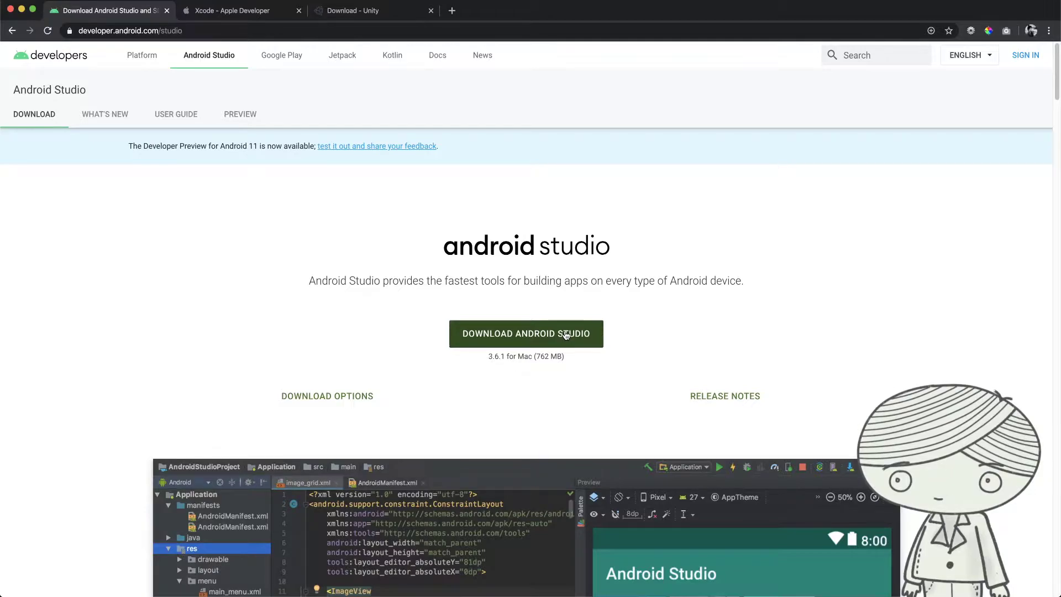
key("super+Tab")
key("super+Tab")
key("super+Tab")
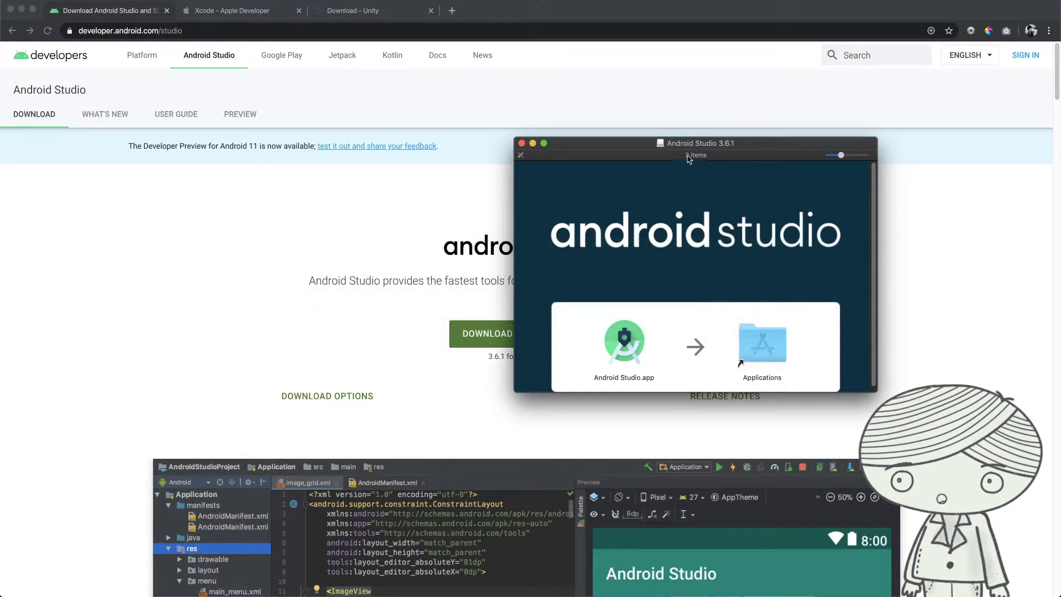
left_click_drag(697, 143, 695, 67)
left_click_drag(601, 291, 744, 270)
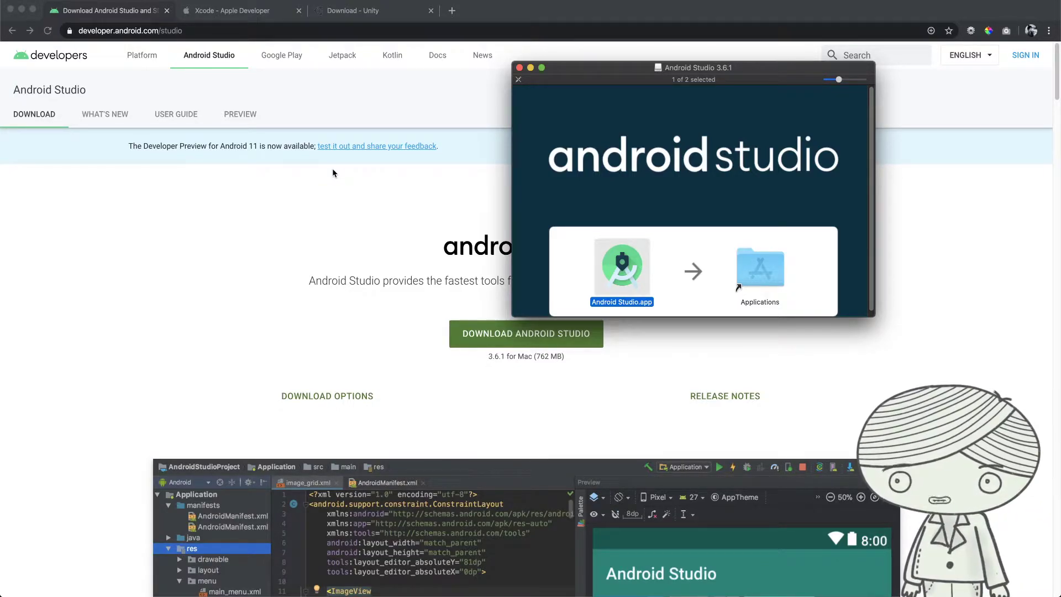
- Launch the installed Android Studio app, allow it to open, and move its installer window aside
key("F4")
type("and")
key("Right")
key("Return")
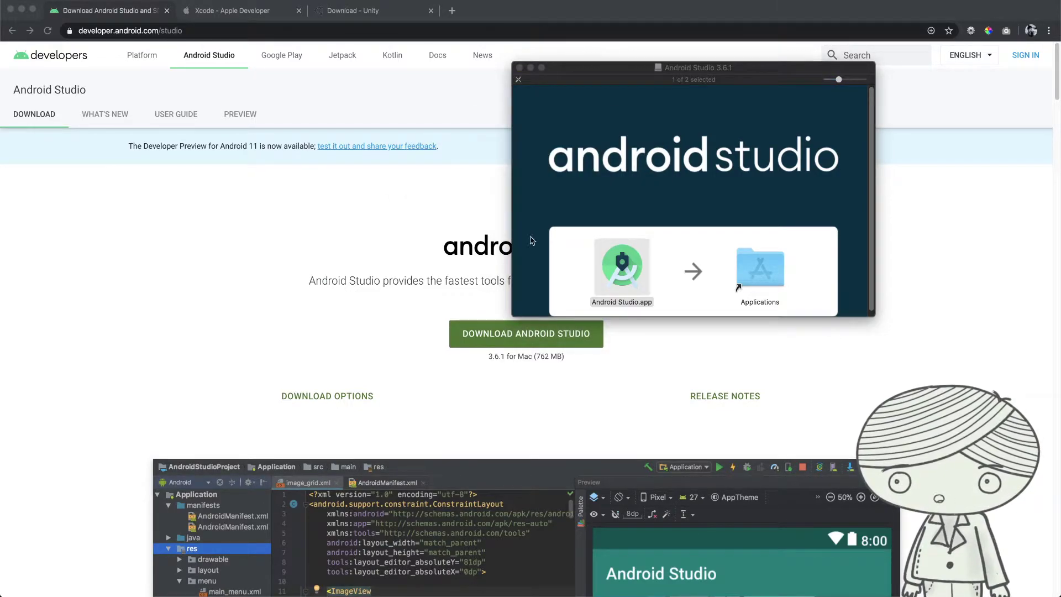
left_click(612, 199)
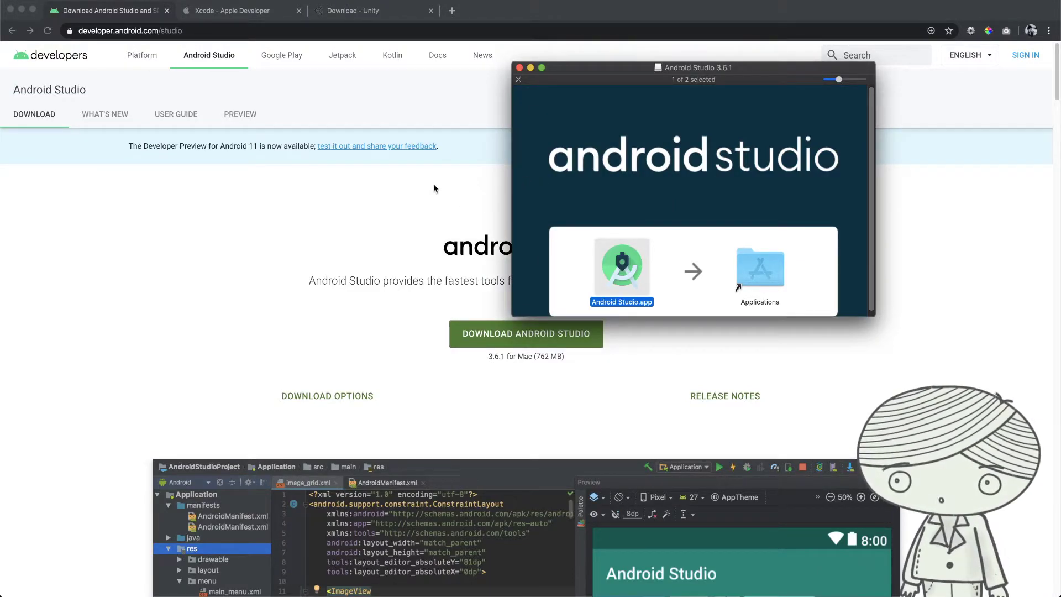
left_click_drag(611, 72, 834, 146)
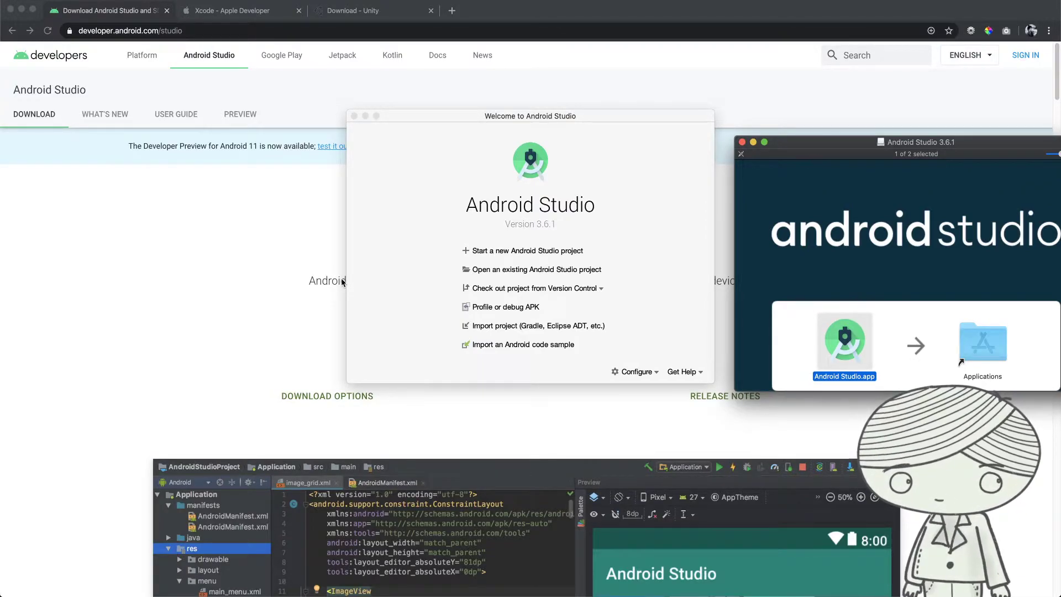
- Open Android Studio's SDK Manager and highlight the Android SDK Location path above the SDK platform list
left_click(647, 375)
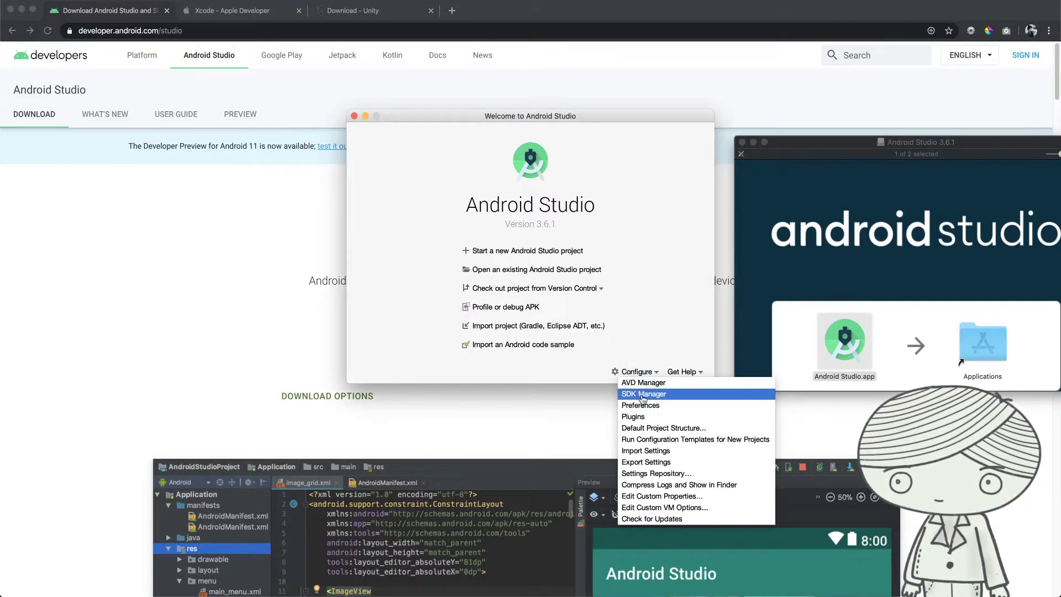
left_click(643, 394)
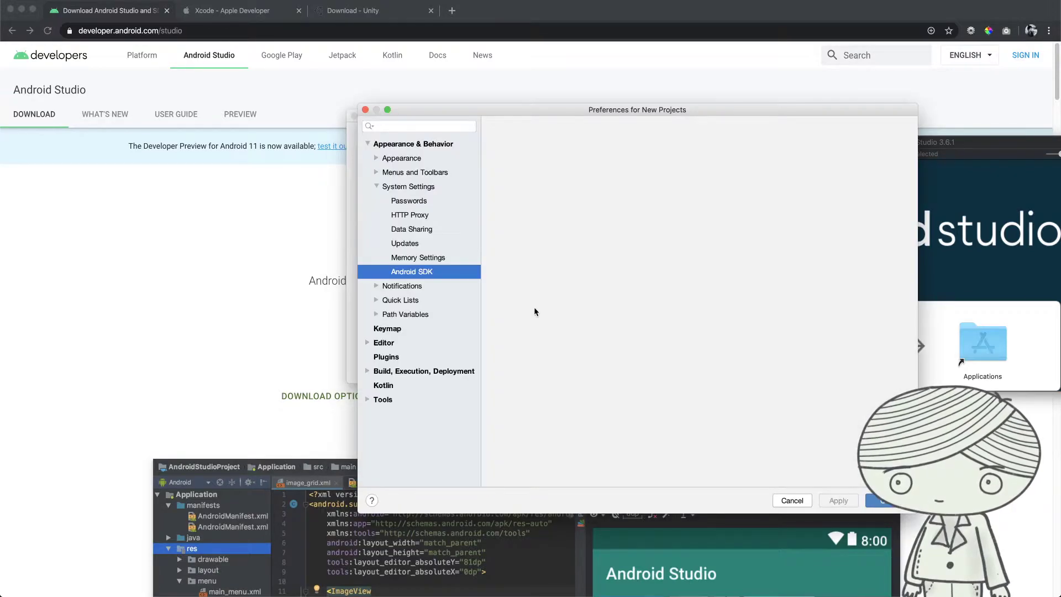
left_click_drag(399, 83, 395, 82)
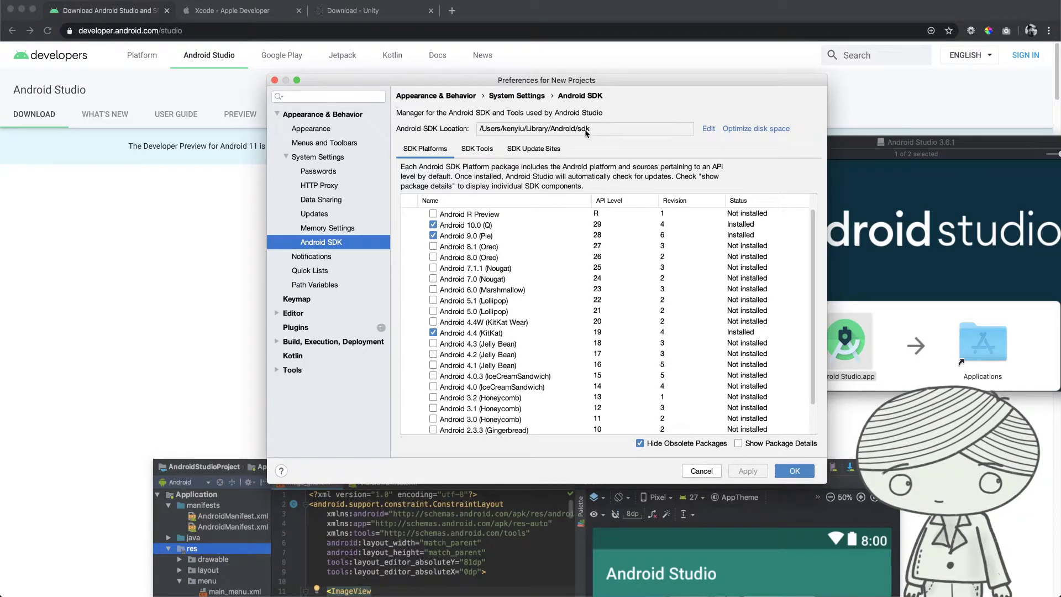
left_click_drag(598, 129, 459, 133)
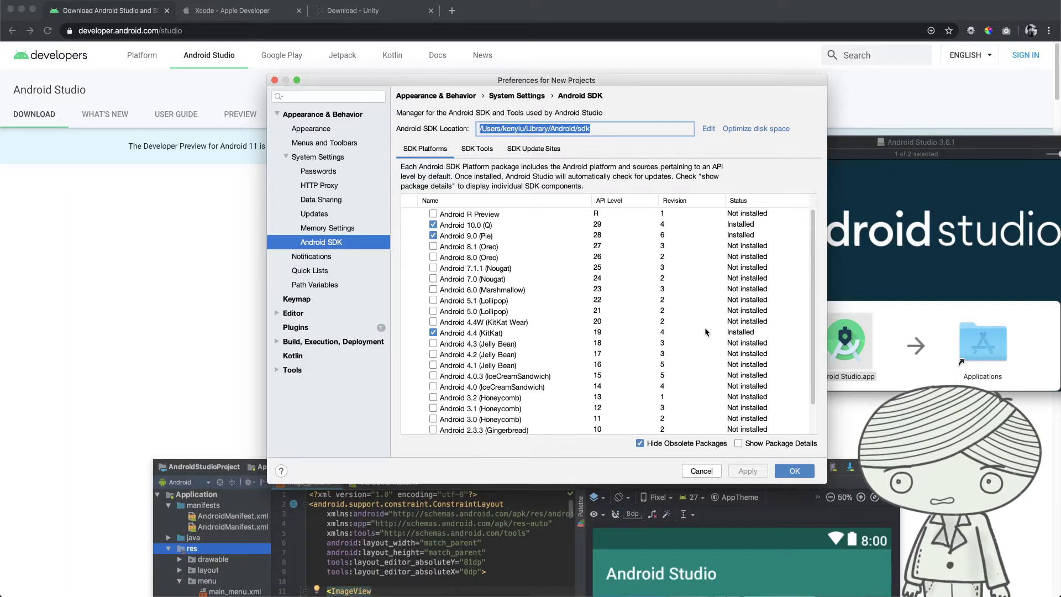
left_click_drag(603, 81, 625, 144)
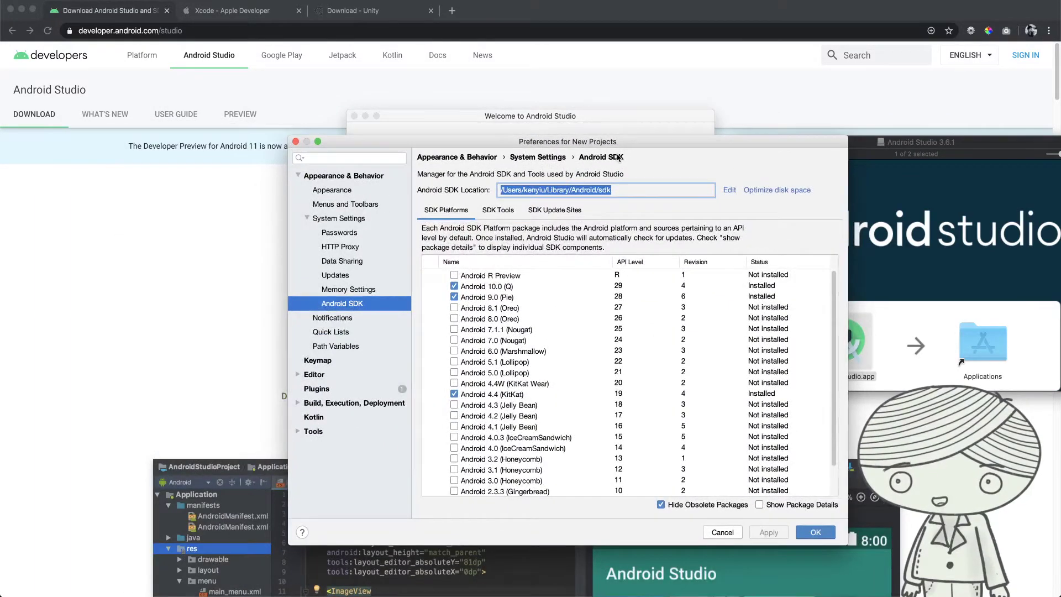
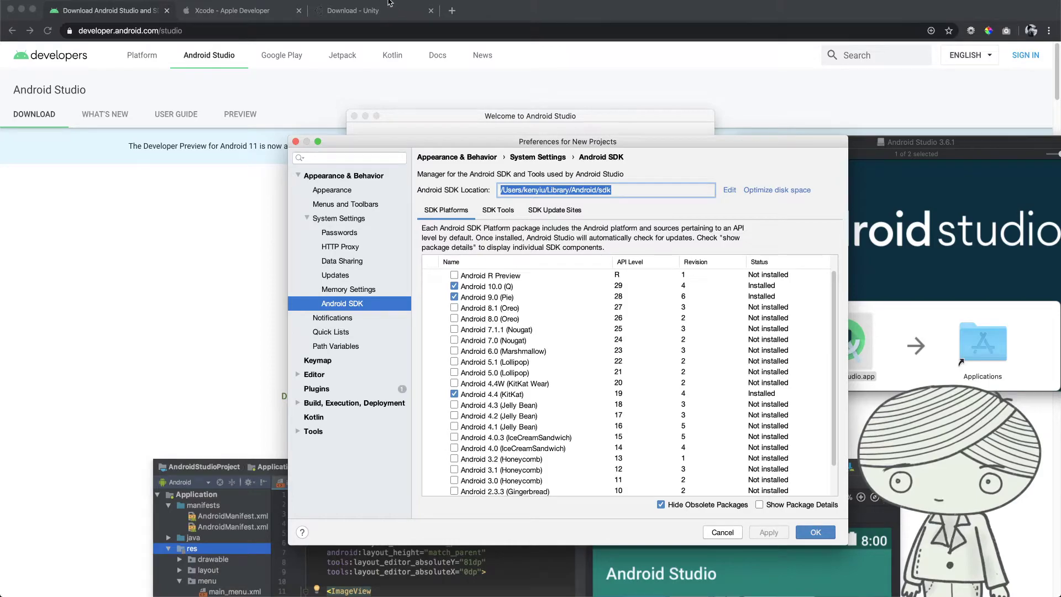
- Accept the Unity Terms of Service for the downloaded Unity Hub disk image and copy Unity Hub into the Applications folder
left_click(384, 11)
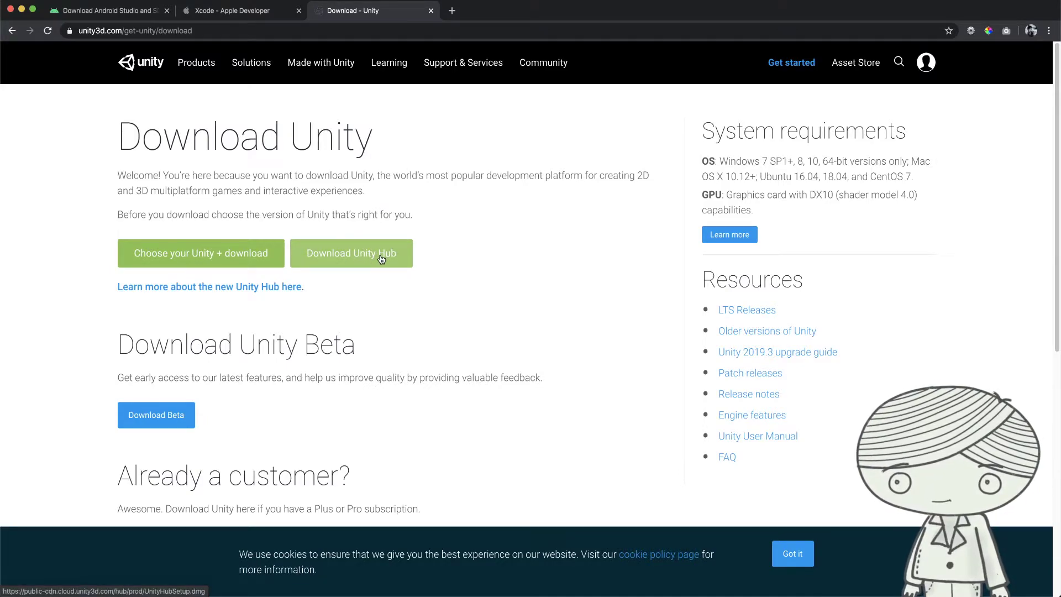
key("super+Tab")
key("super+Tab")
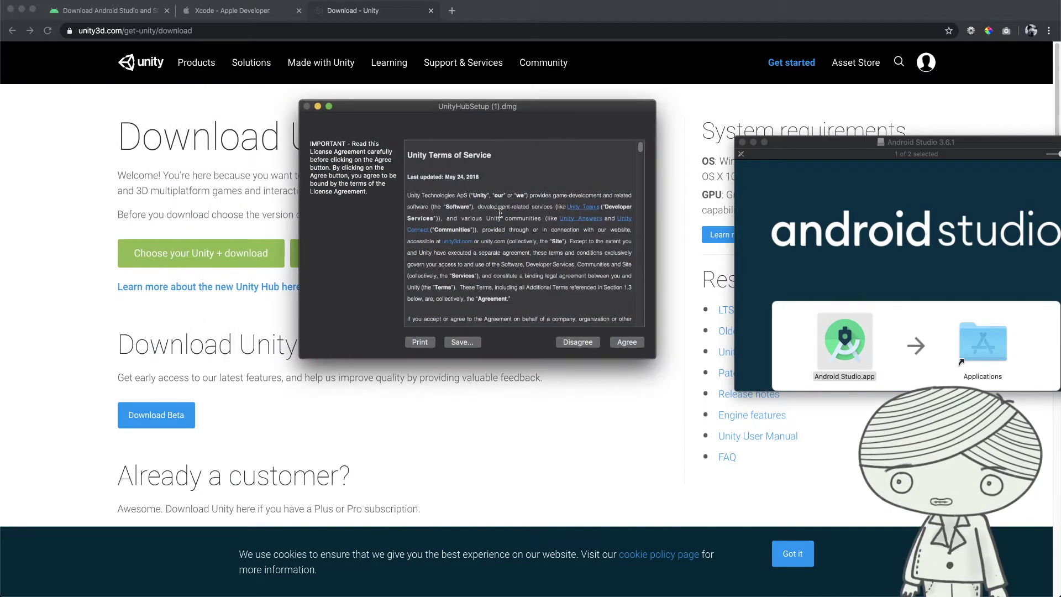
left_click(633, 343)
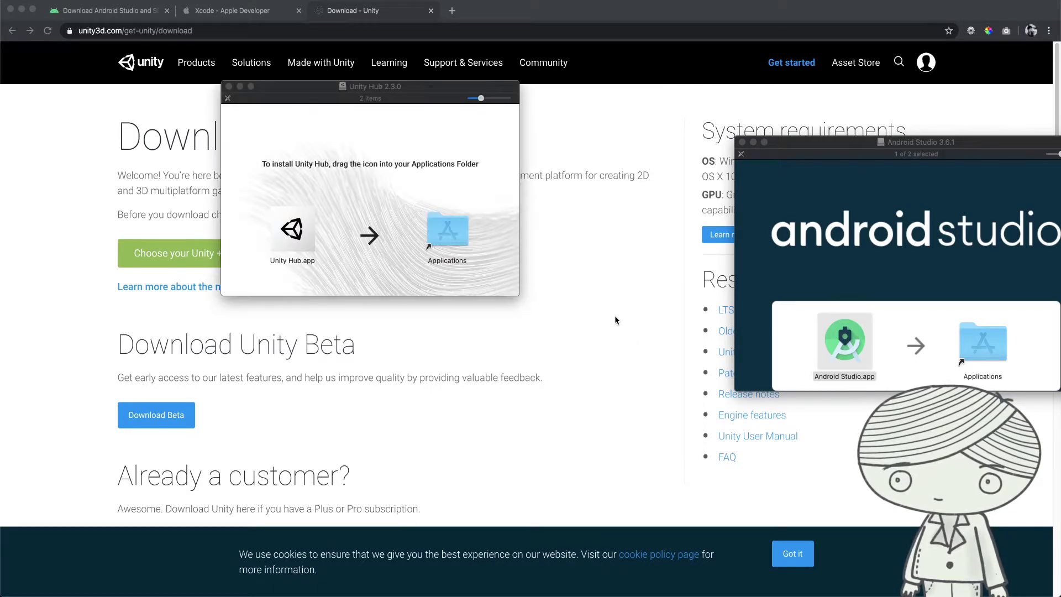
left_click_drag(293, 235, 448, 238)
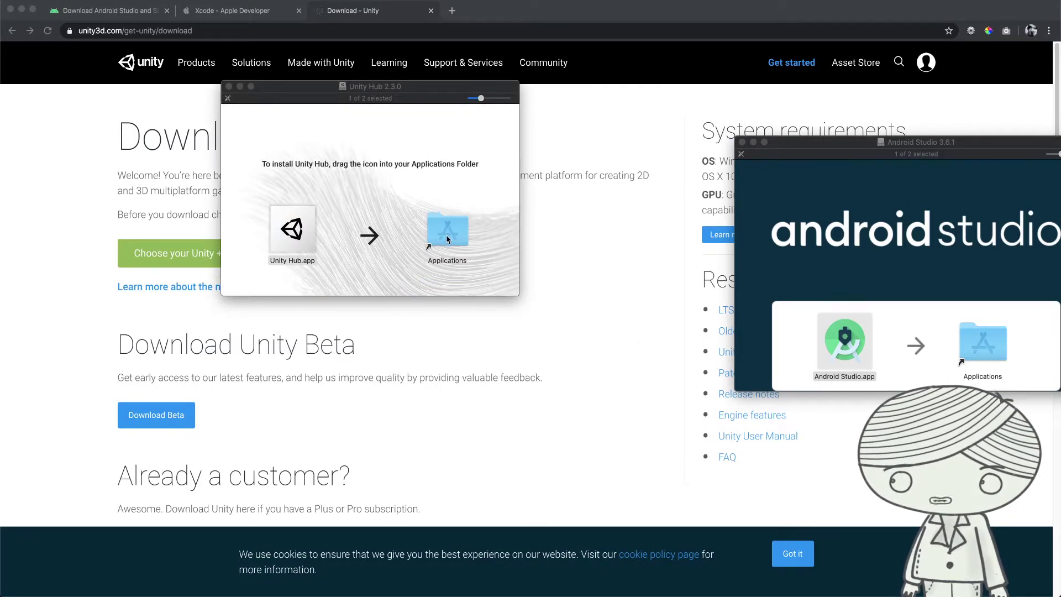
left_click_drag(456, 87, 630, 138)
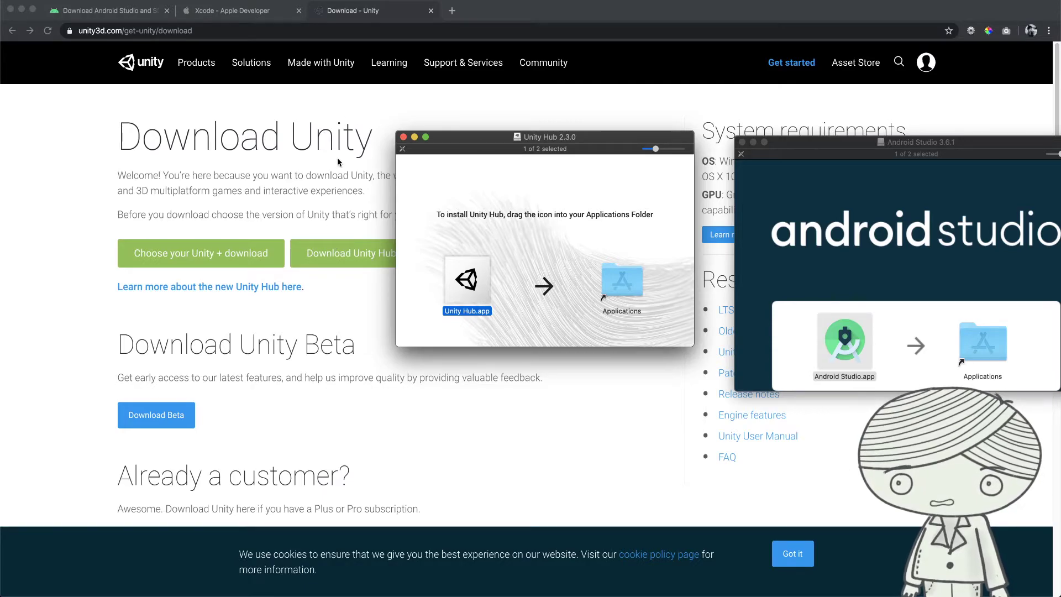
- Launch the installed Unity Hub and allow the downloaded app to open
key("F4")
type("uni")
key("Return")
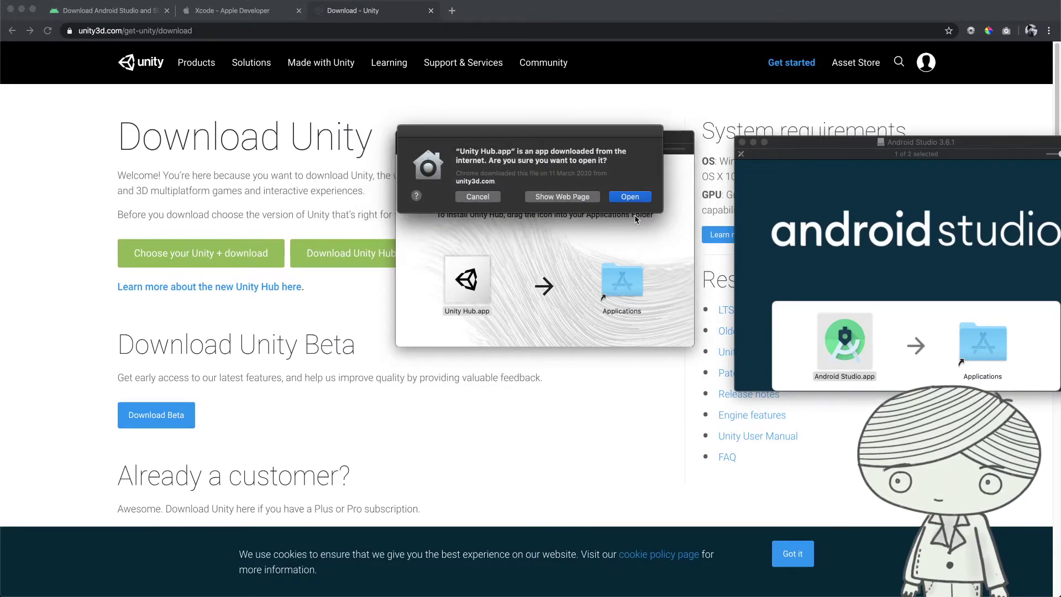
left_click(636, 199)
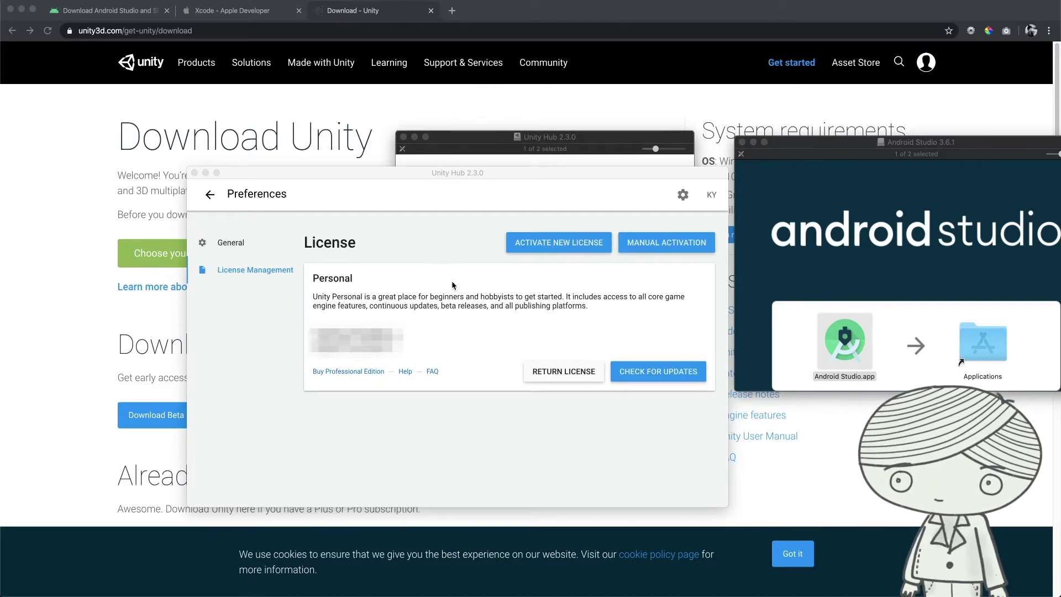
- Leave the license preferences in Unity Hub and show the list of installed Unity versions
left_click(211, 197)
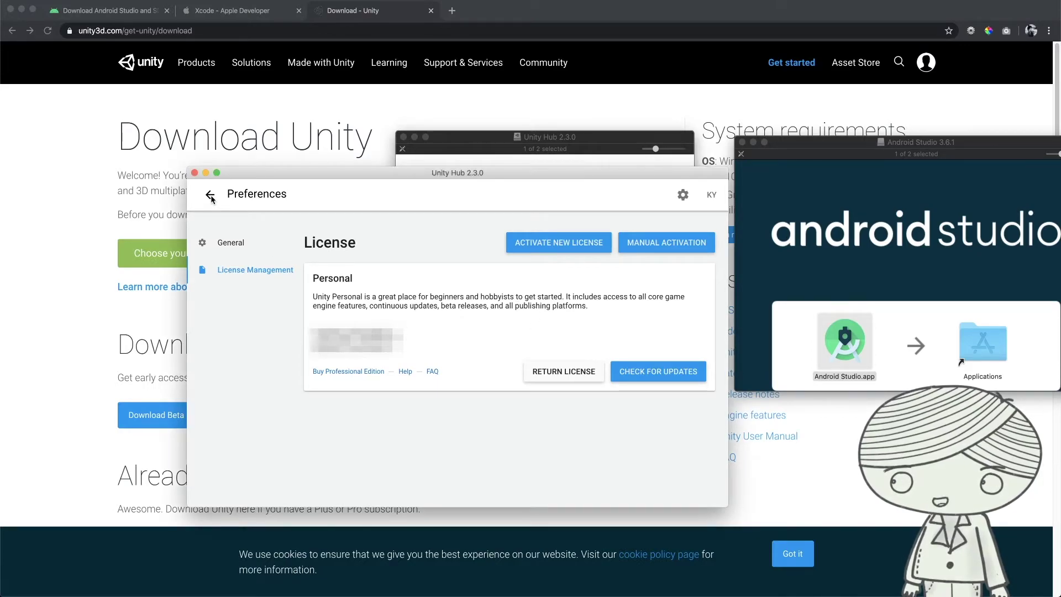
left_click(211, 196)
left_click_drag(313, 177, 318, 122)
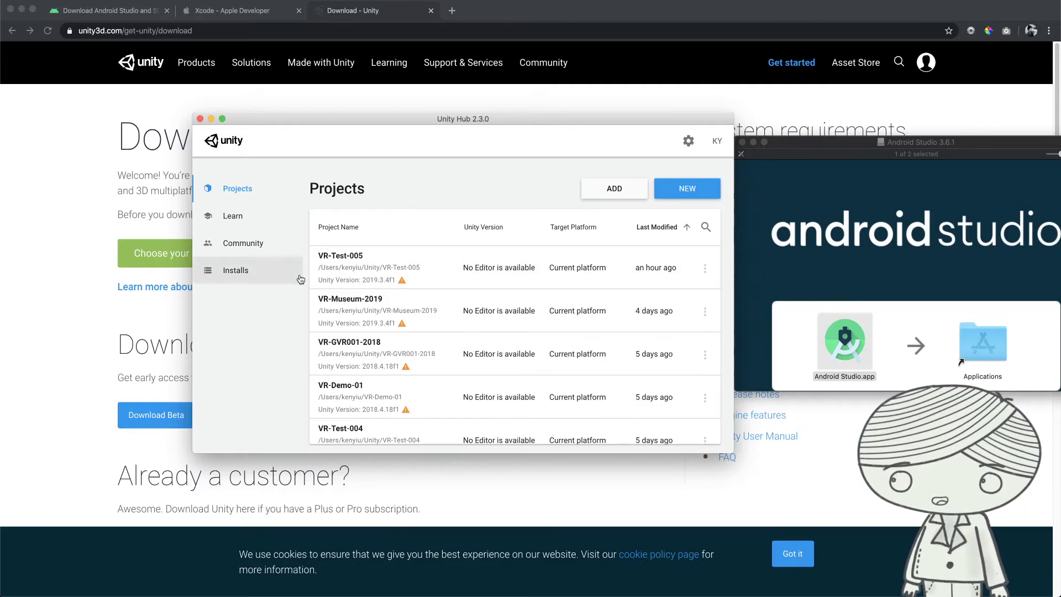
left_click(250, 280)
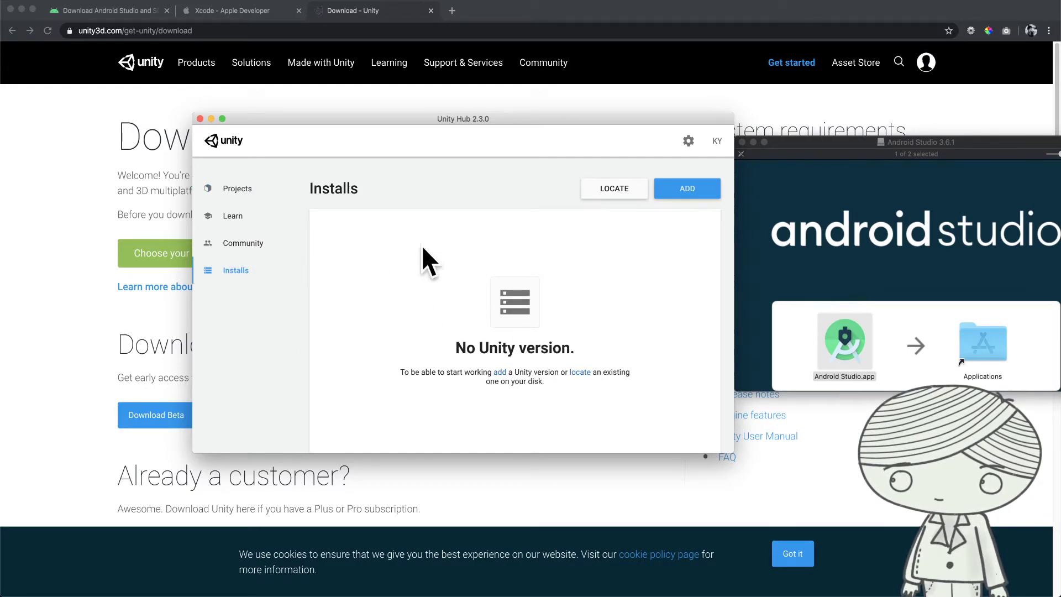
mouse_move(505, 125)
left_mouse_down()
mouse_move(544, 149)
mouse_move(516, 115)
left_mouse_up()
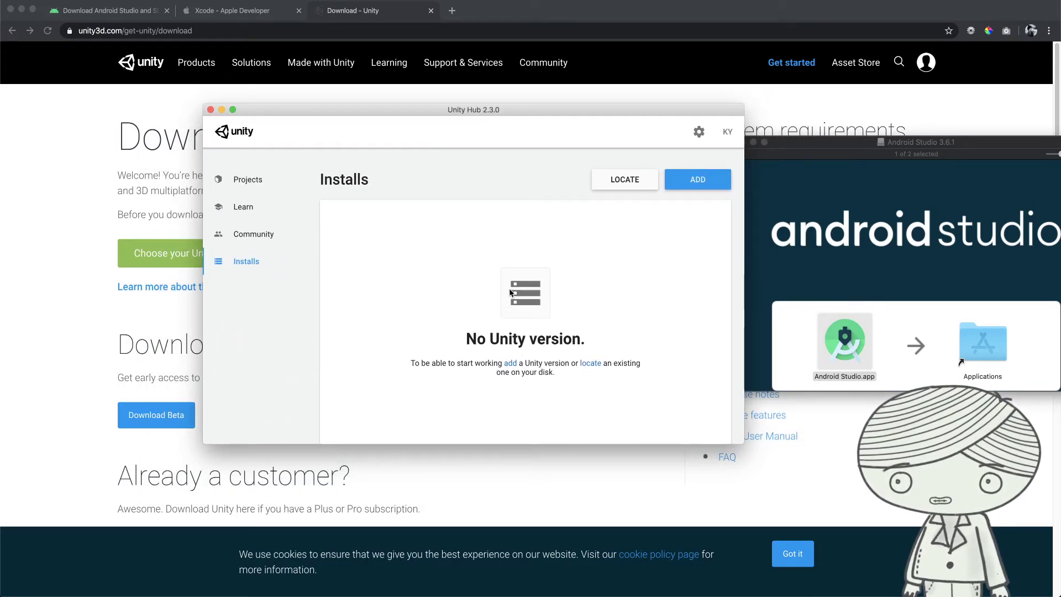
- Add Unity 2018.4.19f1 (LTS) with the Android, iOS and WebGL Build Support modules and start the installation
left_click(697, 187)
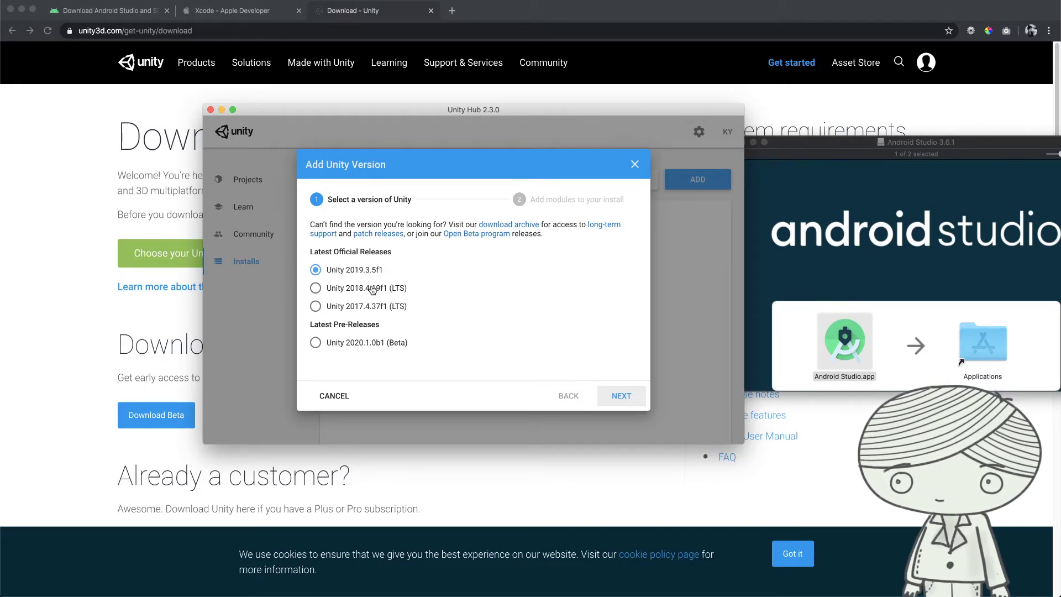
left_click(340, 291)
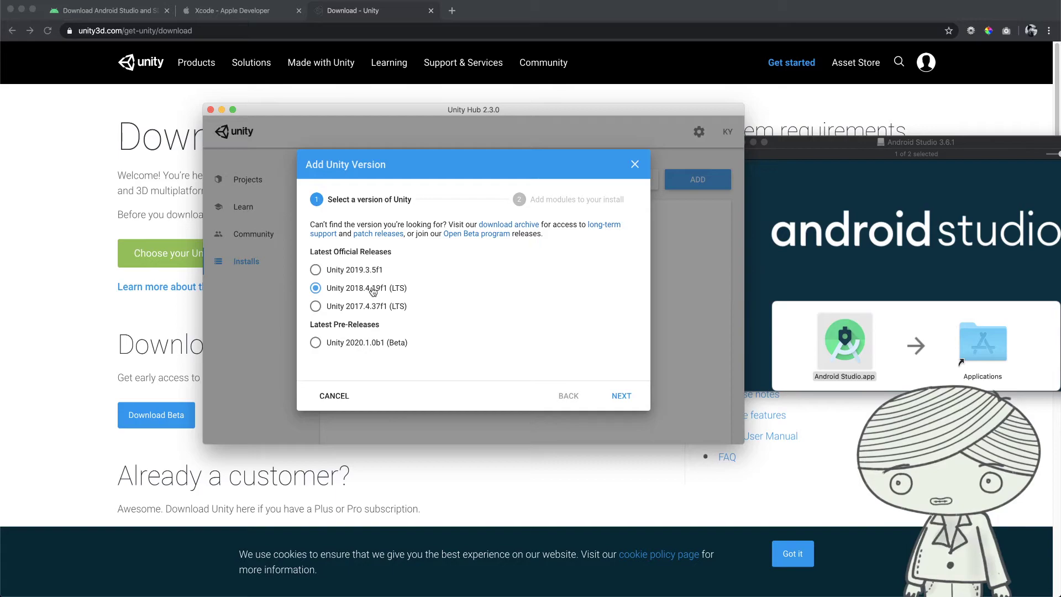
left_click(620, 396)
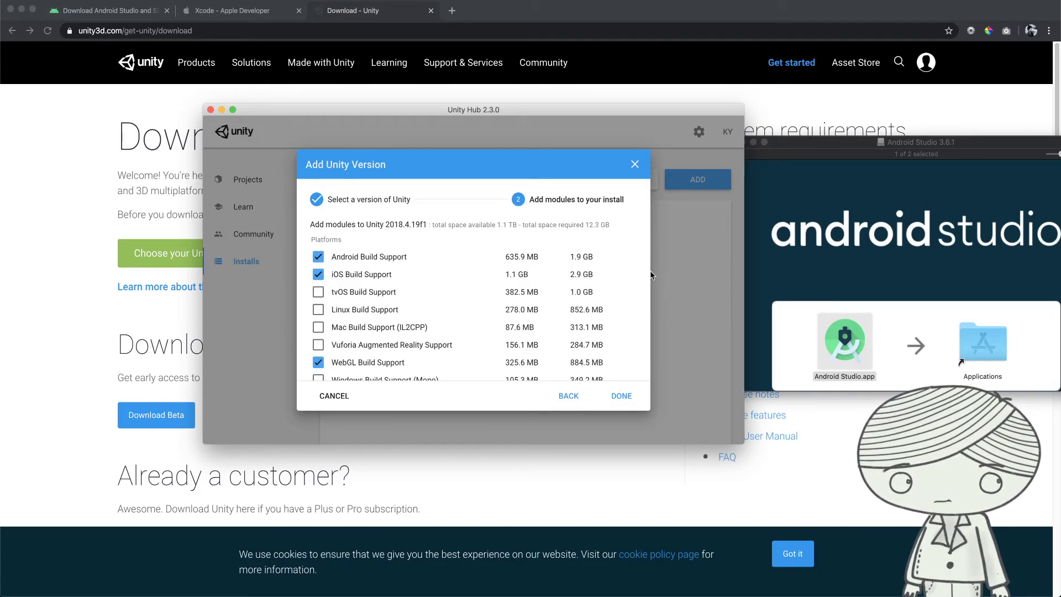
scroll(643, 276, "down", 5)
scroll(647, 286, "up", 4)
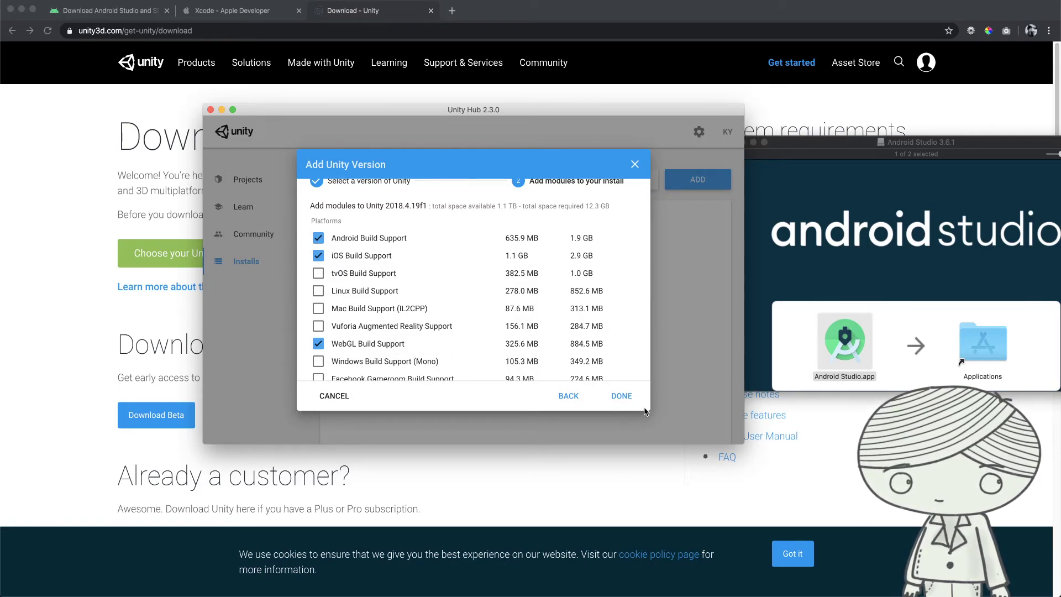
left_click(621, 396)
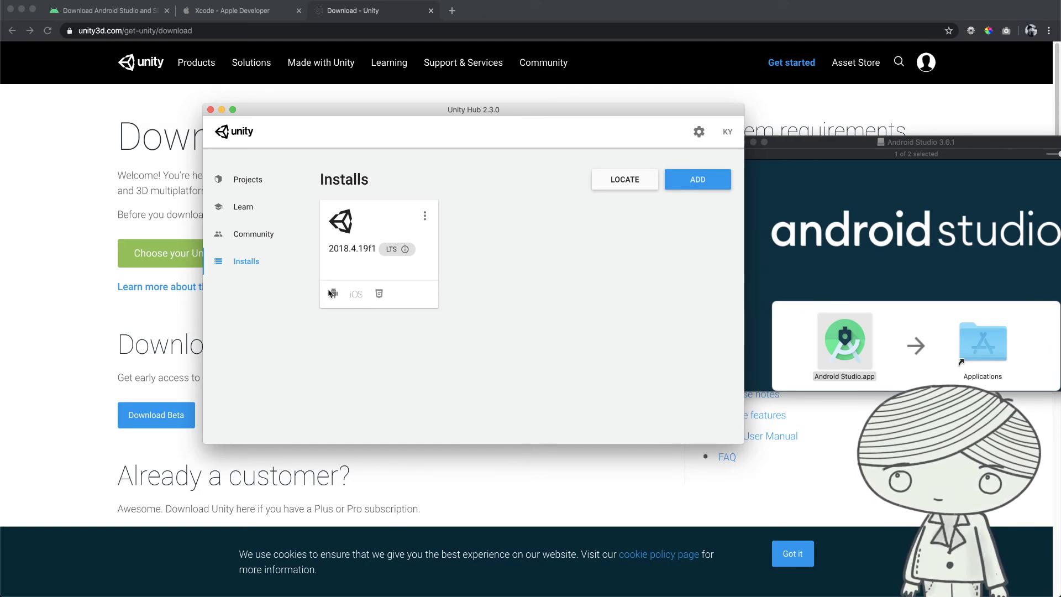
- Review the Add Modules list of the Unity 2018.4.19f1 install and close it without adding modules
left_click(424, 217)
left_click(381, 228)
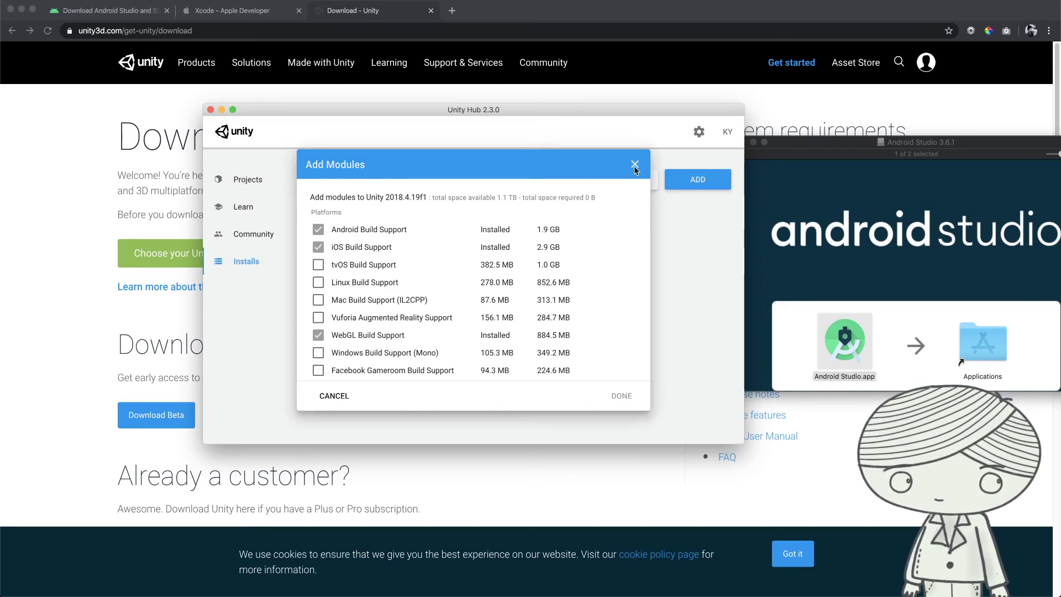
left_click(634, 165)
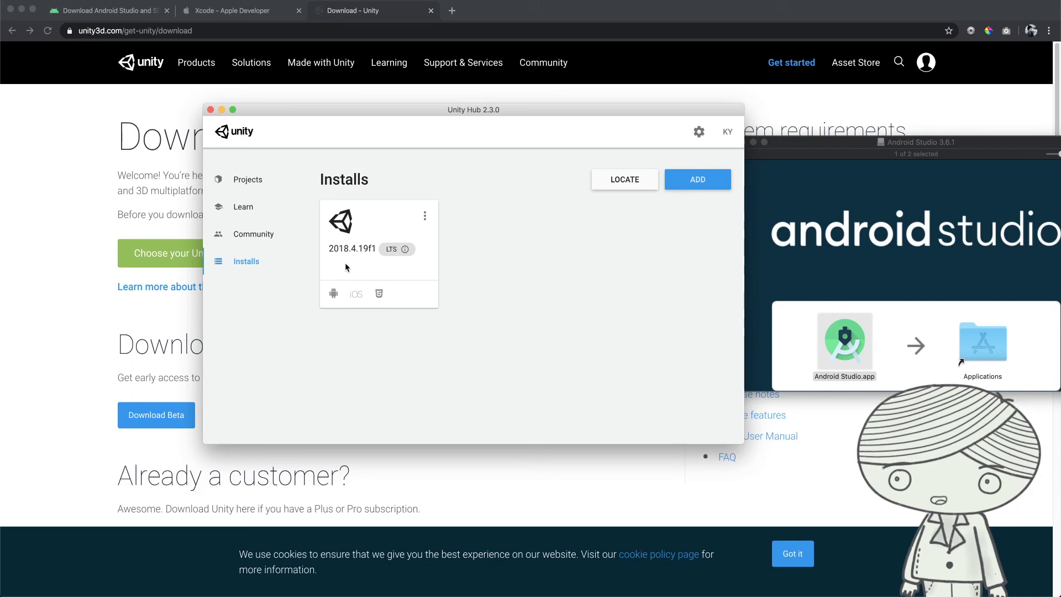